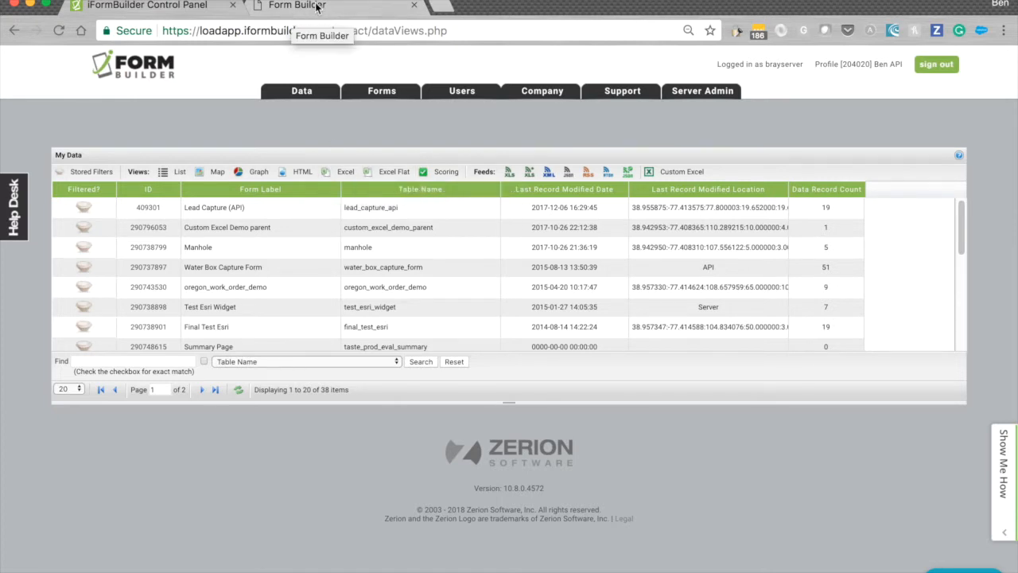
Step: Switch to the form's builder page and review the DrainStructureCode option list assigned to the My Picklist element
click(291, 17)
scroll(216, 227, down, 1)
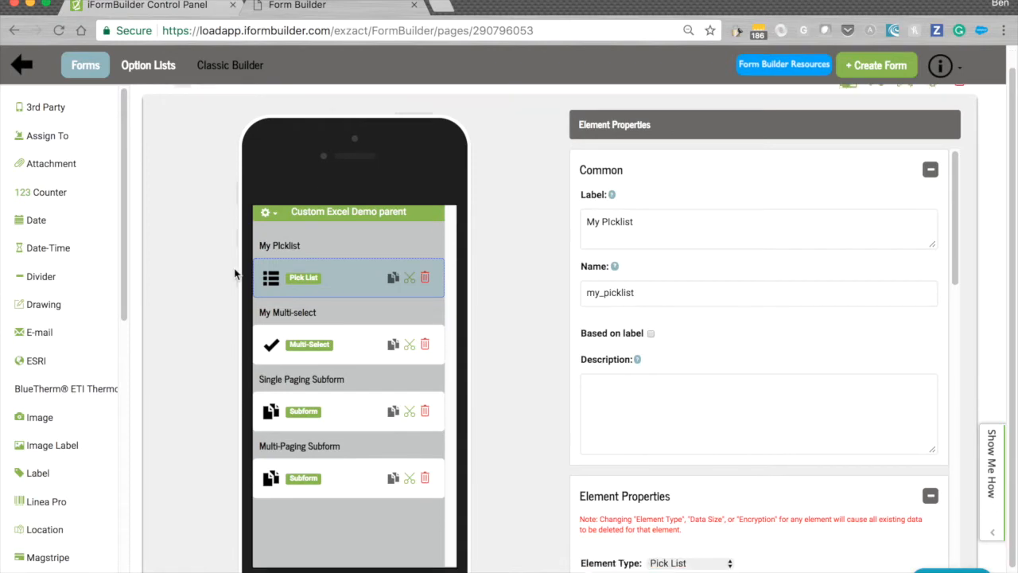
scroll(642, 296, down, 5)
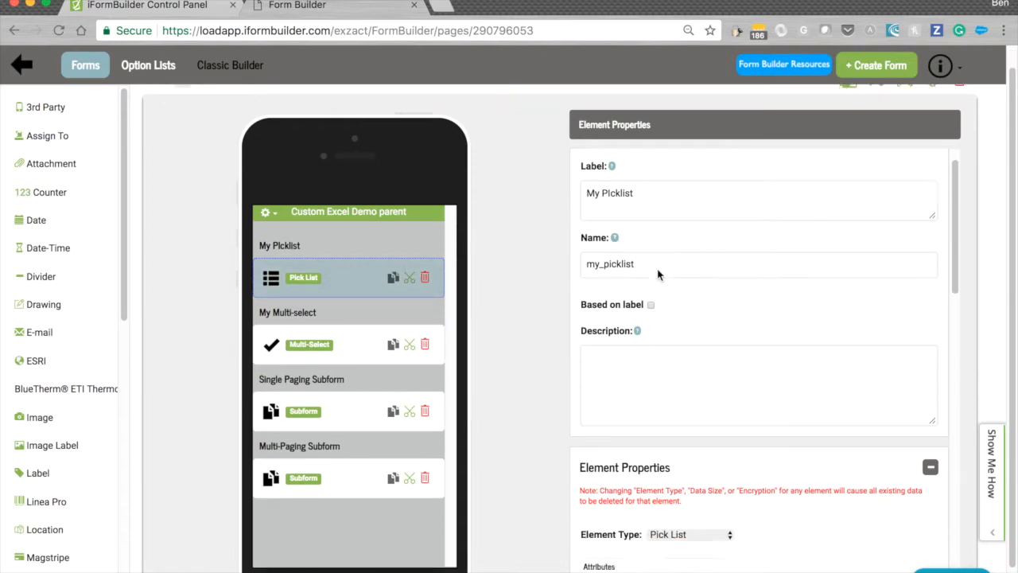
click(659, 477)
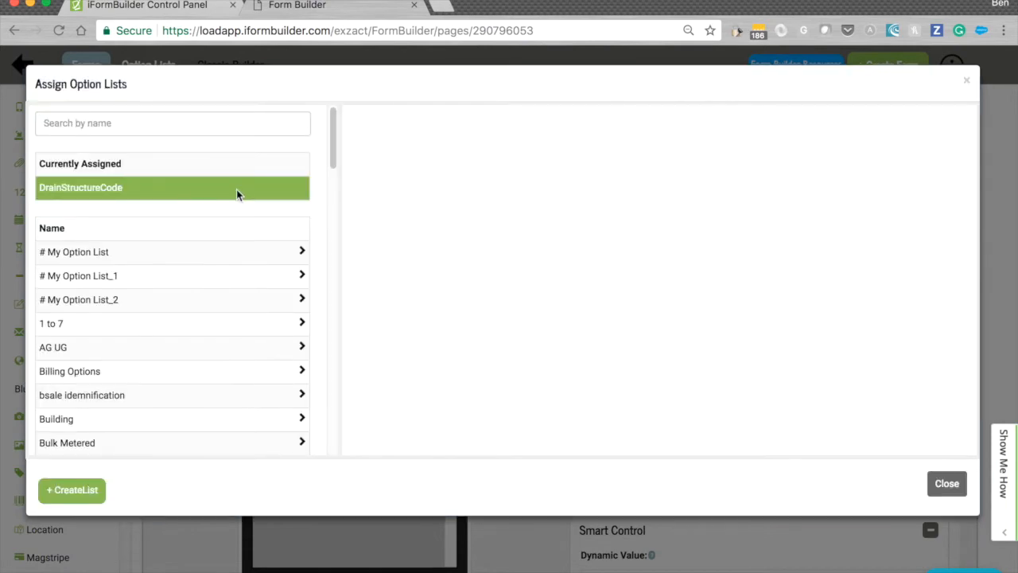
click(236, 189)
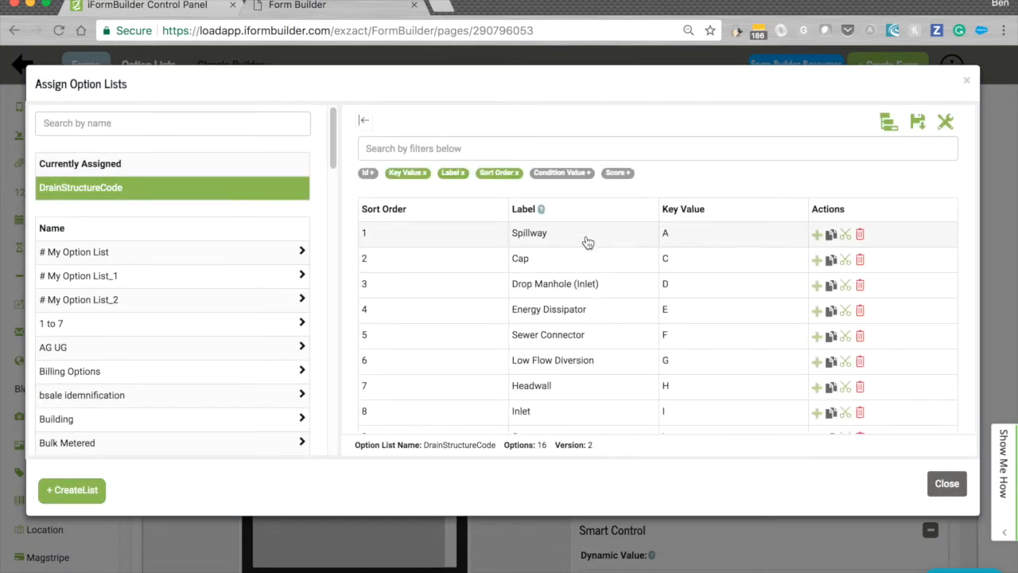
scroll(686, 239, down, 5)
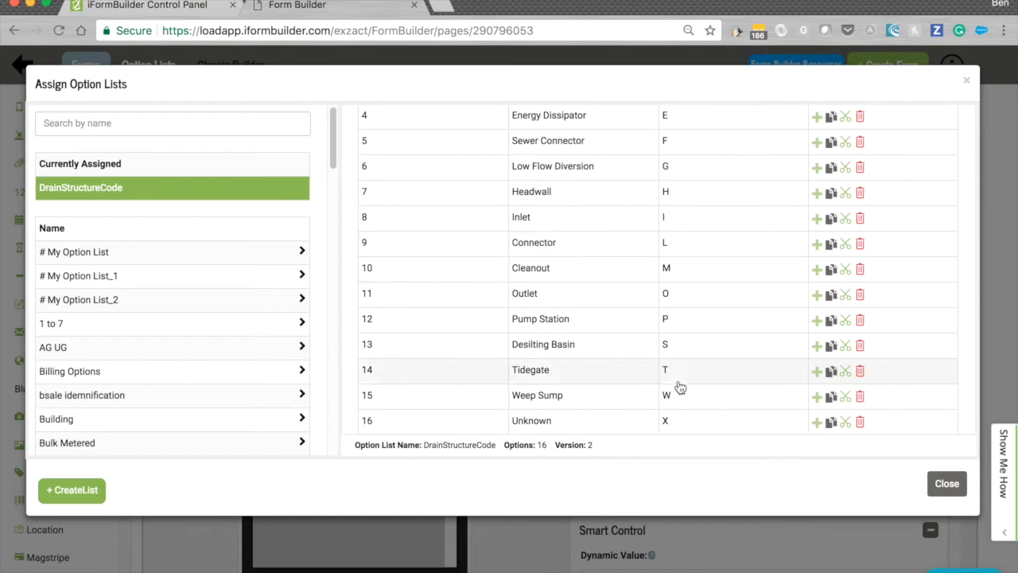
scroll(679, 420, up, 5)
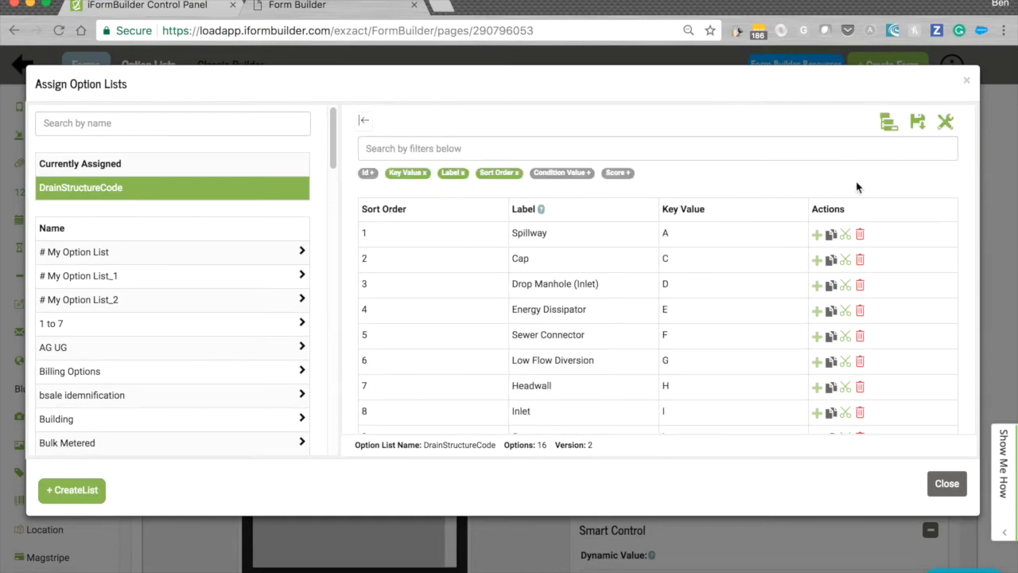
click(966, 80)
Step: Review the option list assigned to the My Multi-select element and display the Multi-Paging Subform element's properties
click(347, 347)
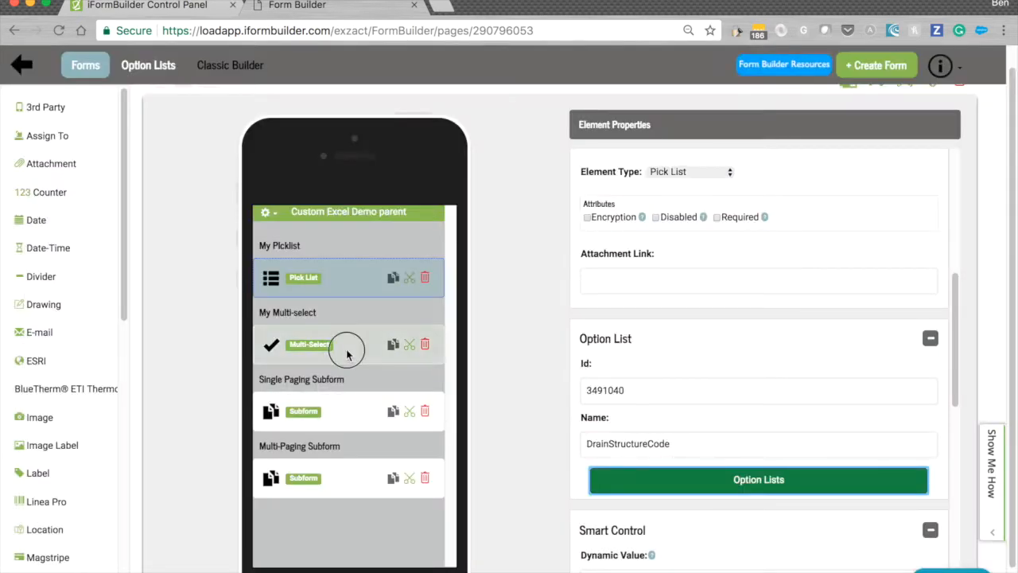
click(670, 428)
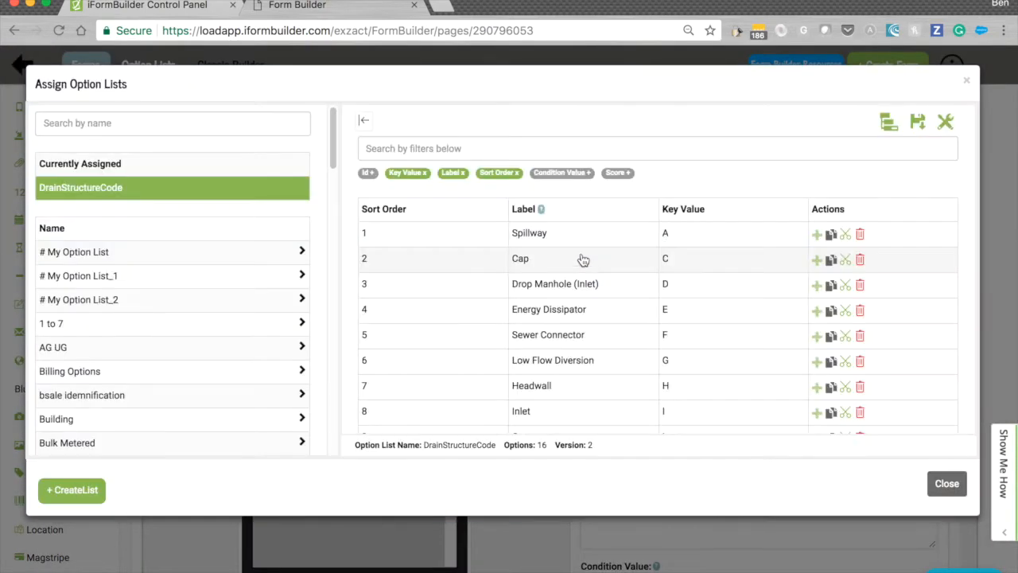
scroll(581, 241, down, 1)
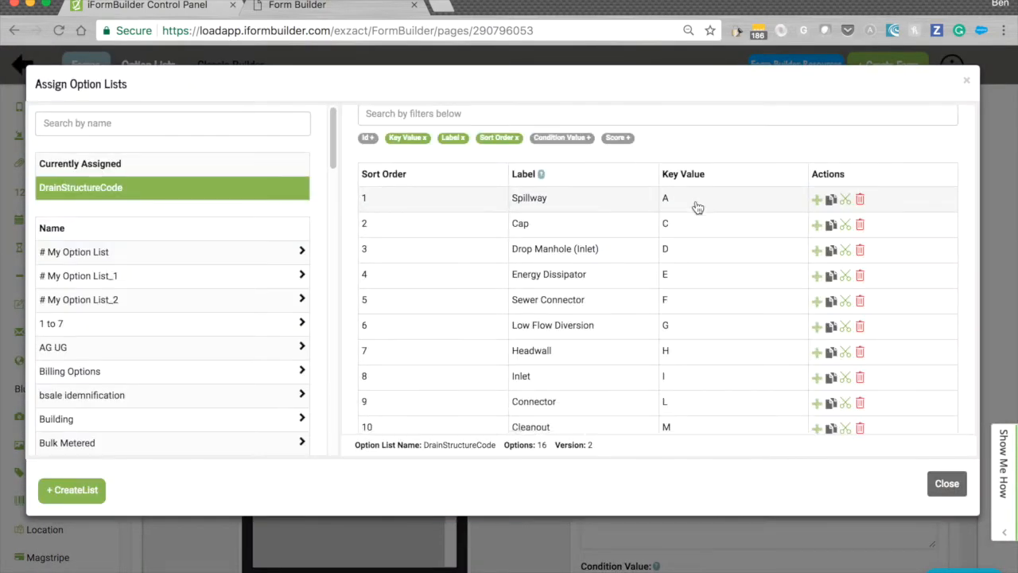
scroll(696, 207, down, 4)
scroll(696, 207, up, 5)
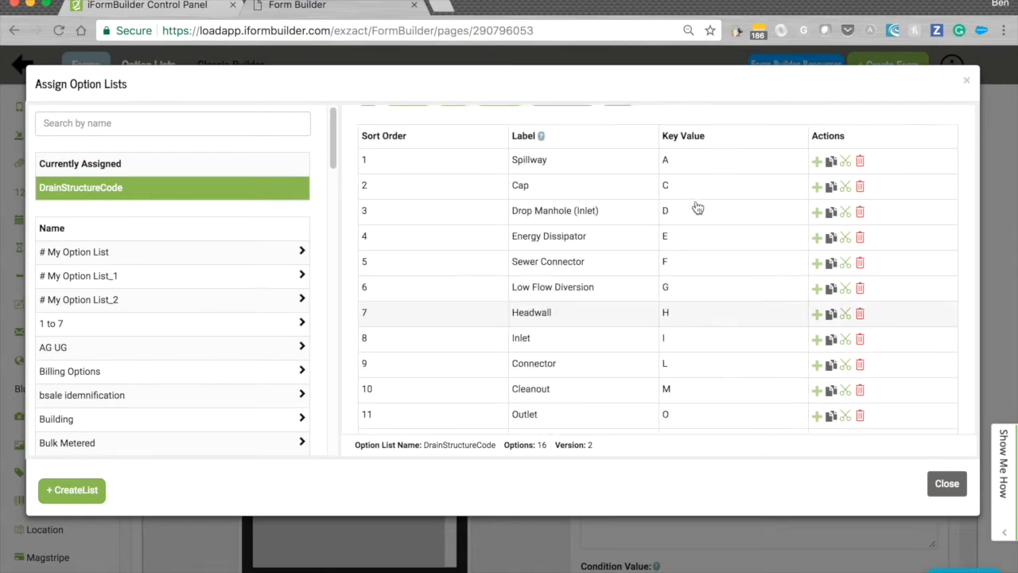
click(967, 79)
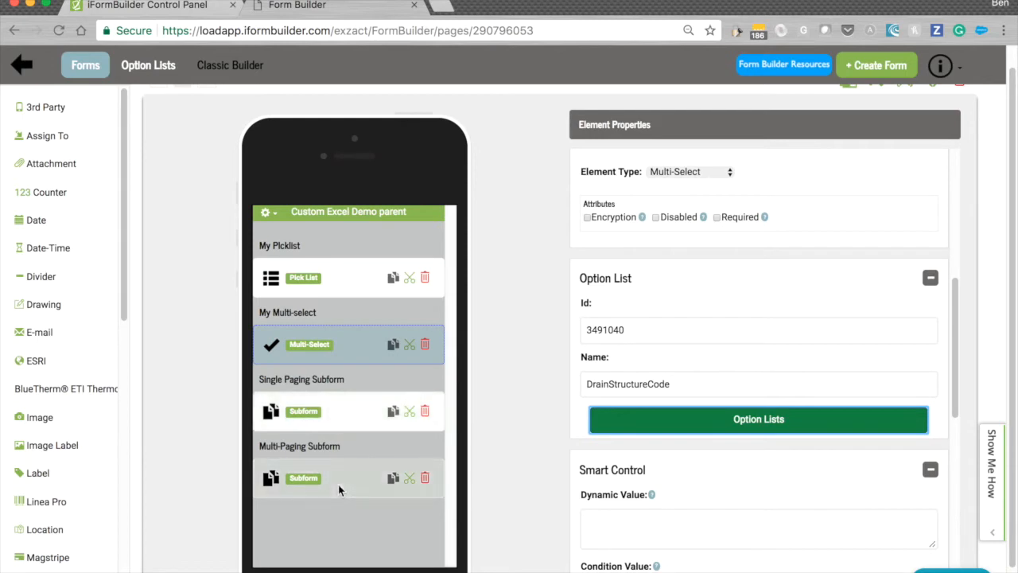
click(338, 484)
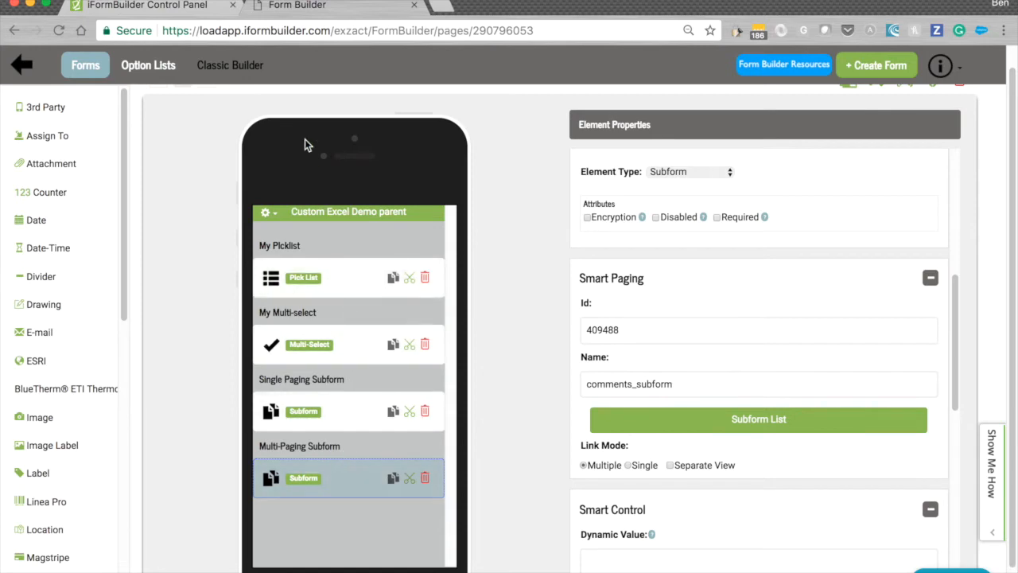
Step: Open a Custom Excel task for the Custom Excel Demo parent form from the data list and check its page ID and e-mail
click(192, 8)
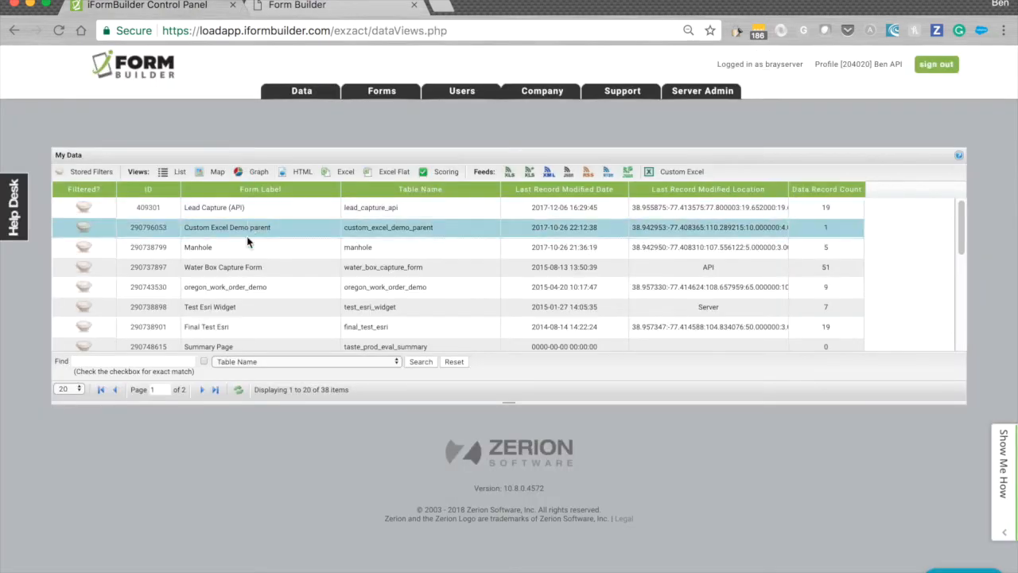
click(226, 232)
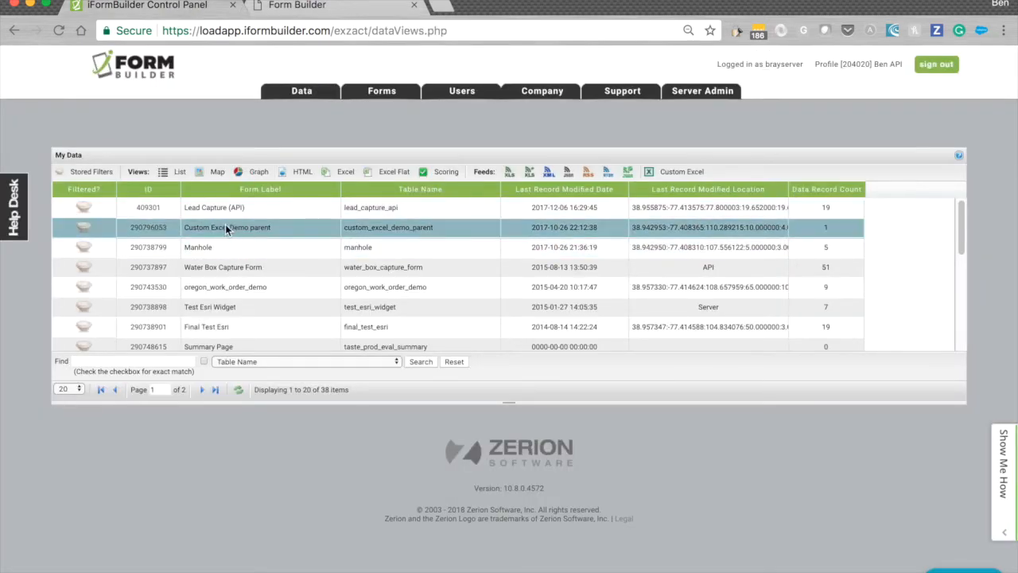
click(674, 178)
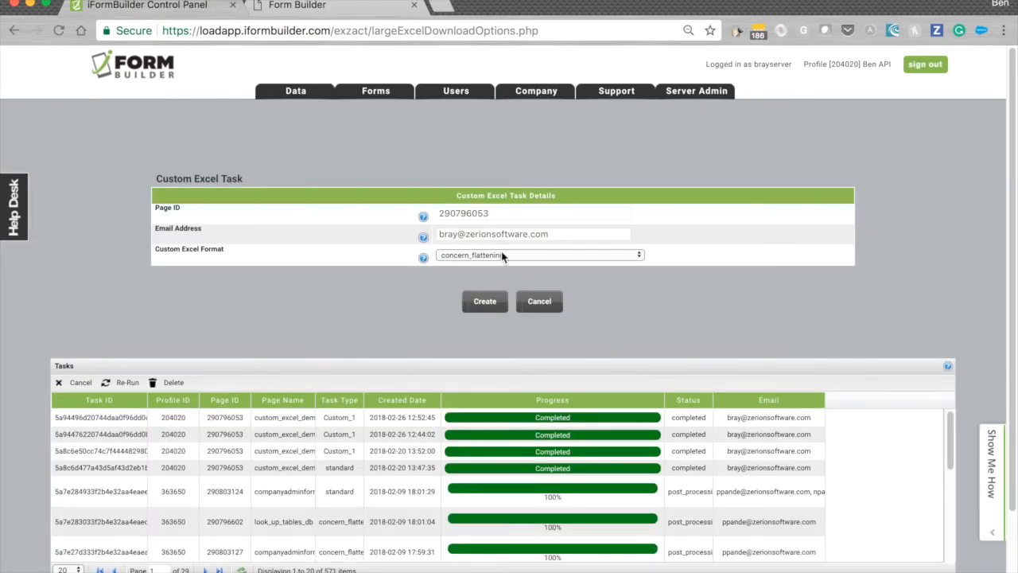
double_click(509, 211)
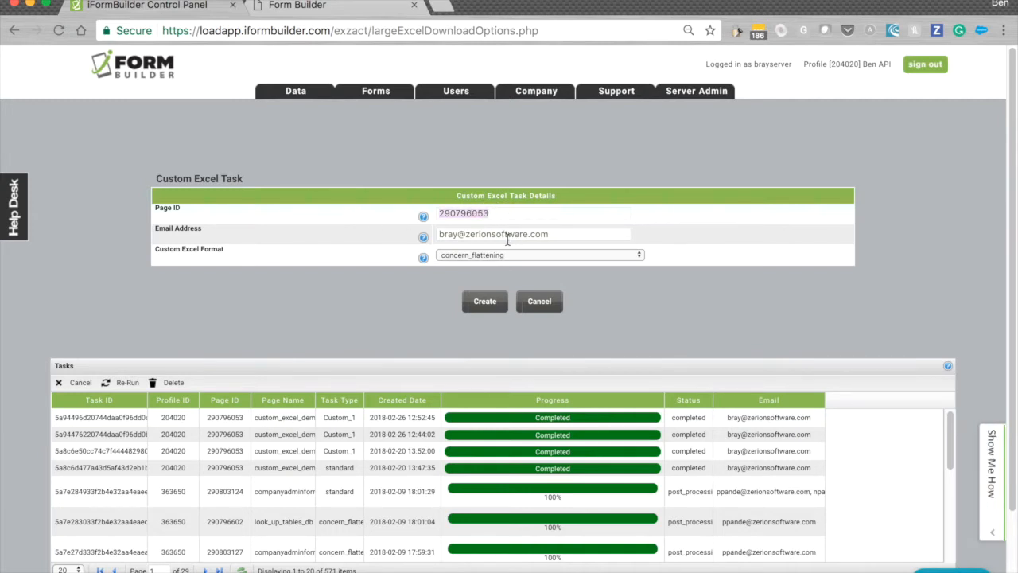
click(508, 237)
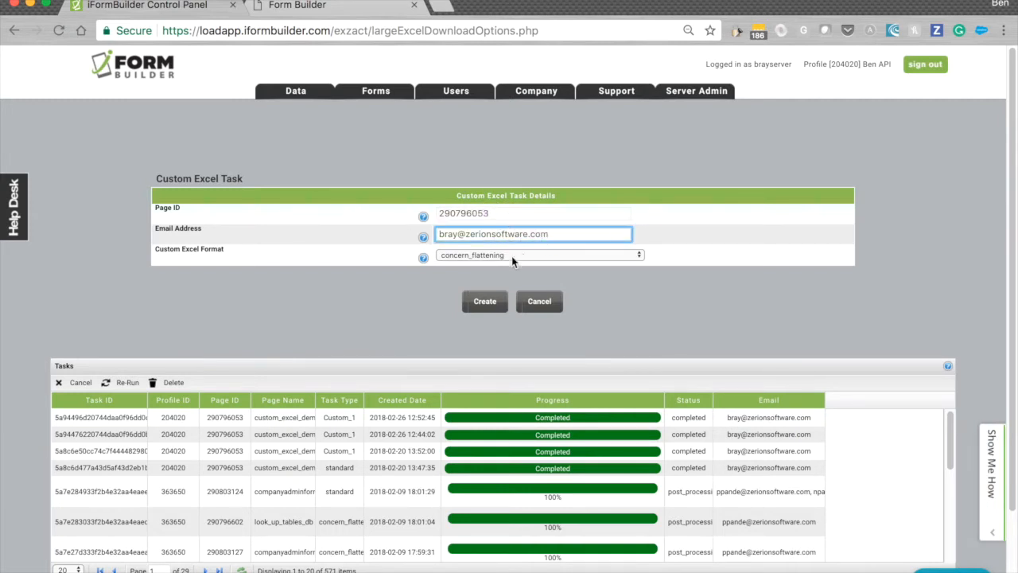
Step: Set the Custom Excel format to Custom_1 and create the export task
click(510, 259)
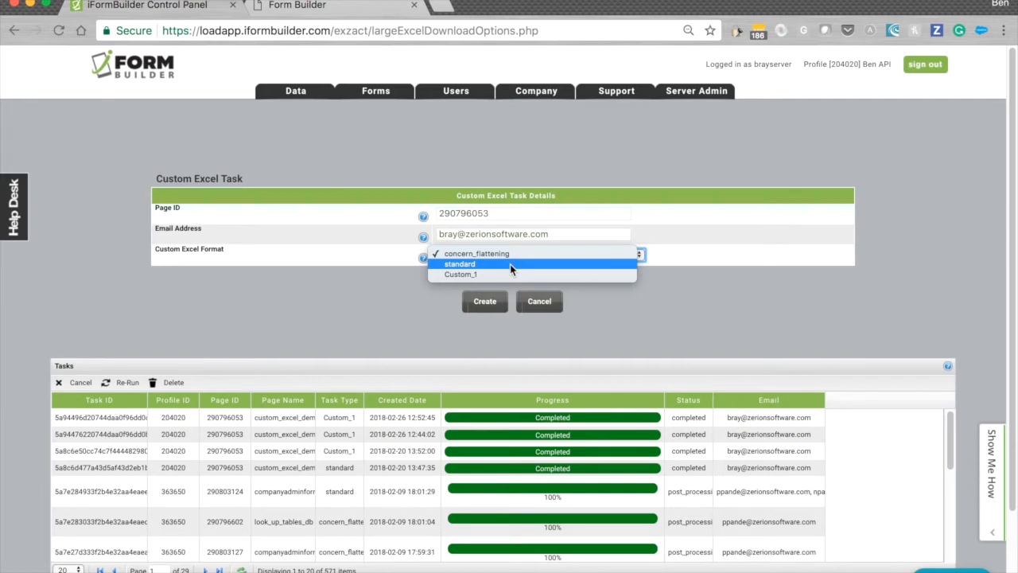
click(510, 264)
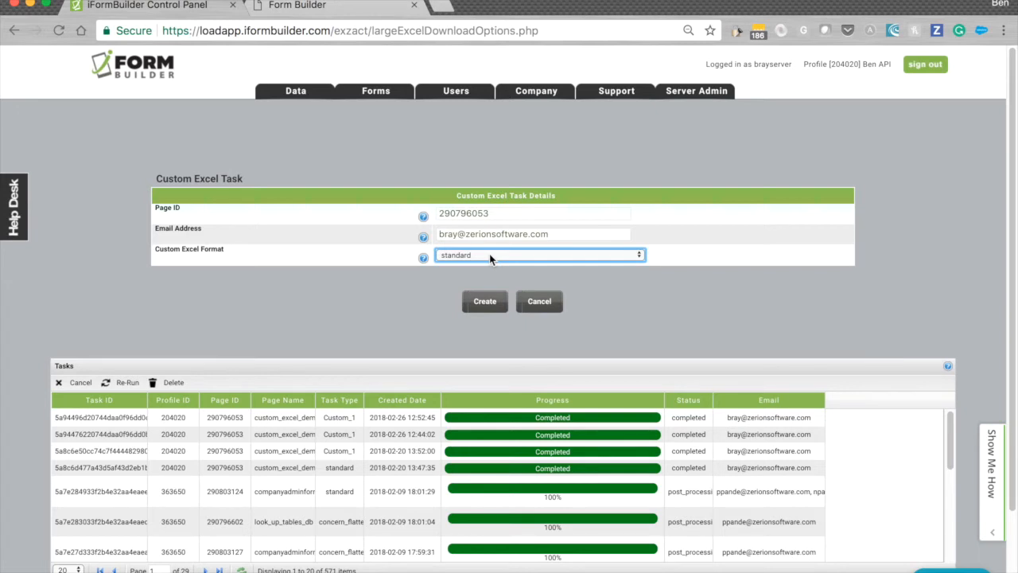
click(490, 256)
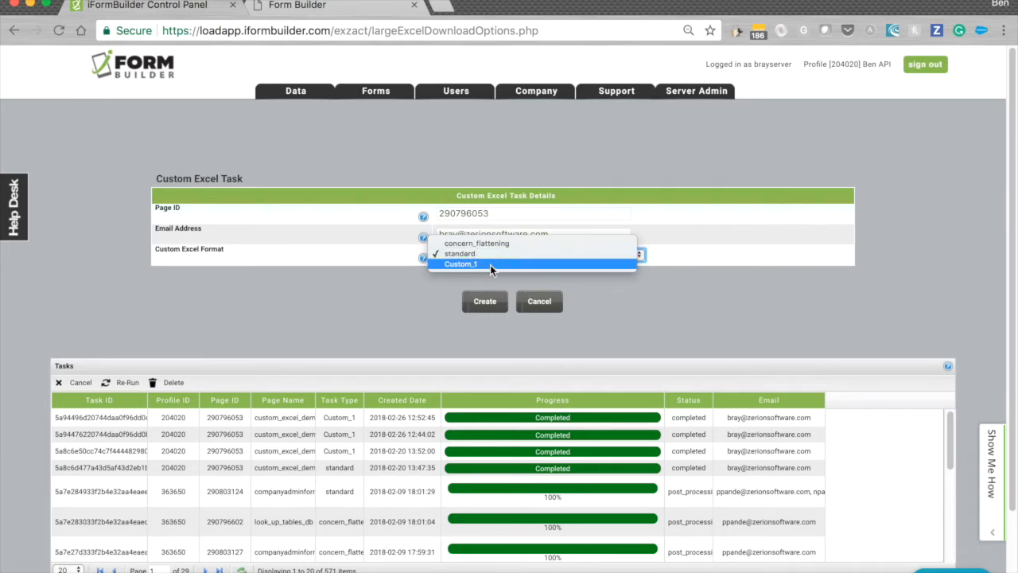
click(490, 265)
click(362, 260)
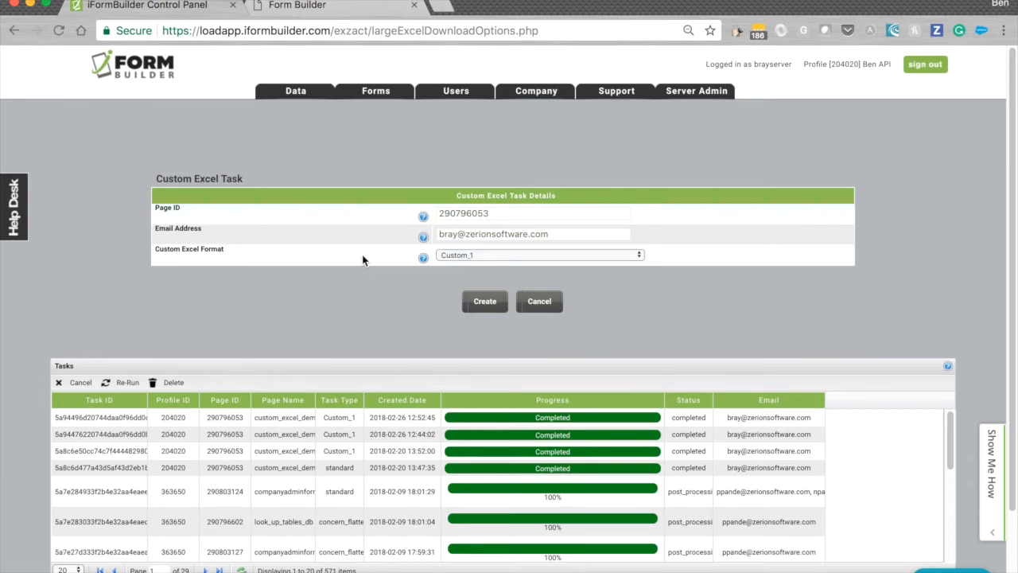
click(492, 255)
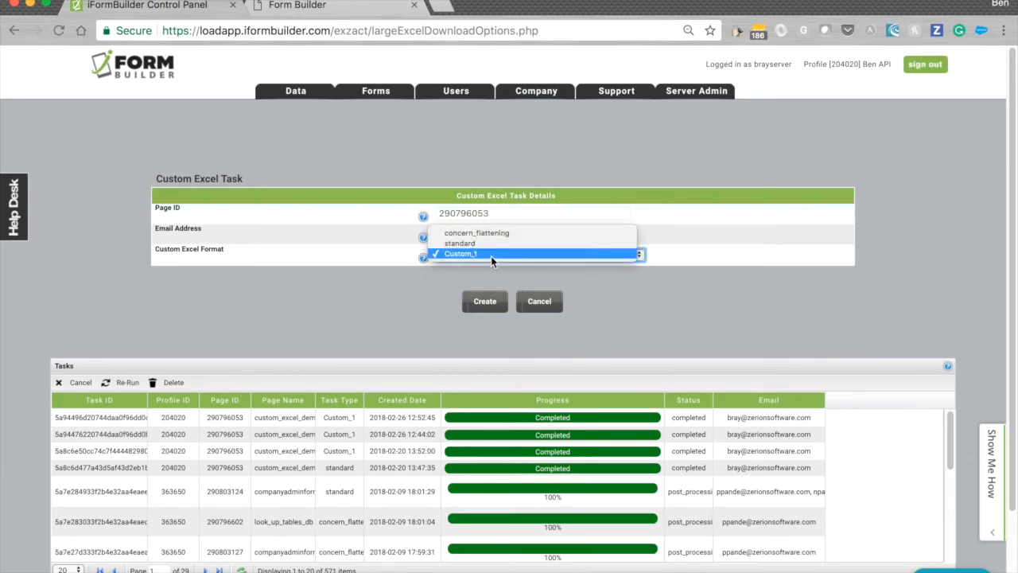
click(490, 254)
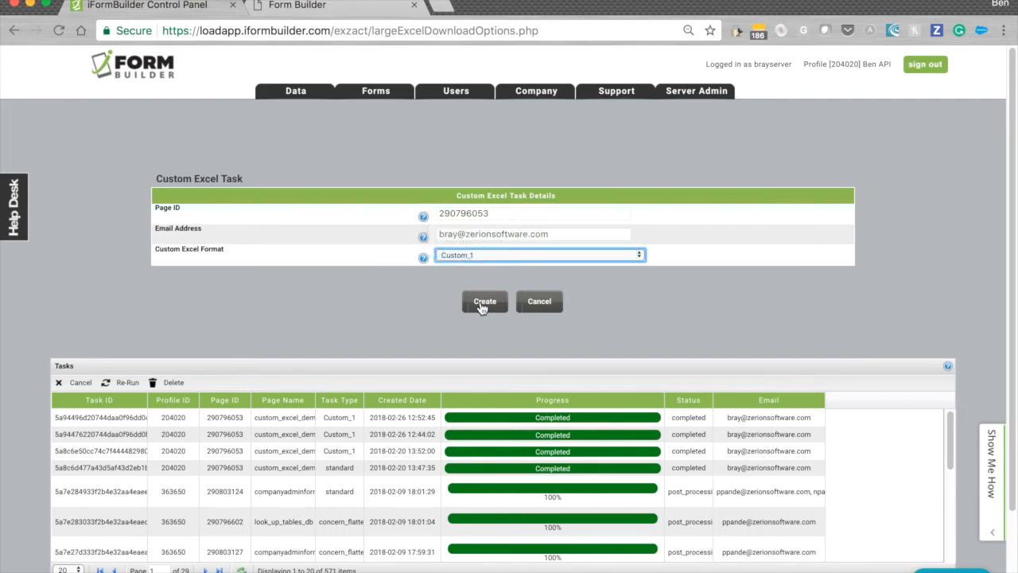
click(307, 6)
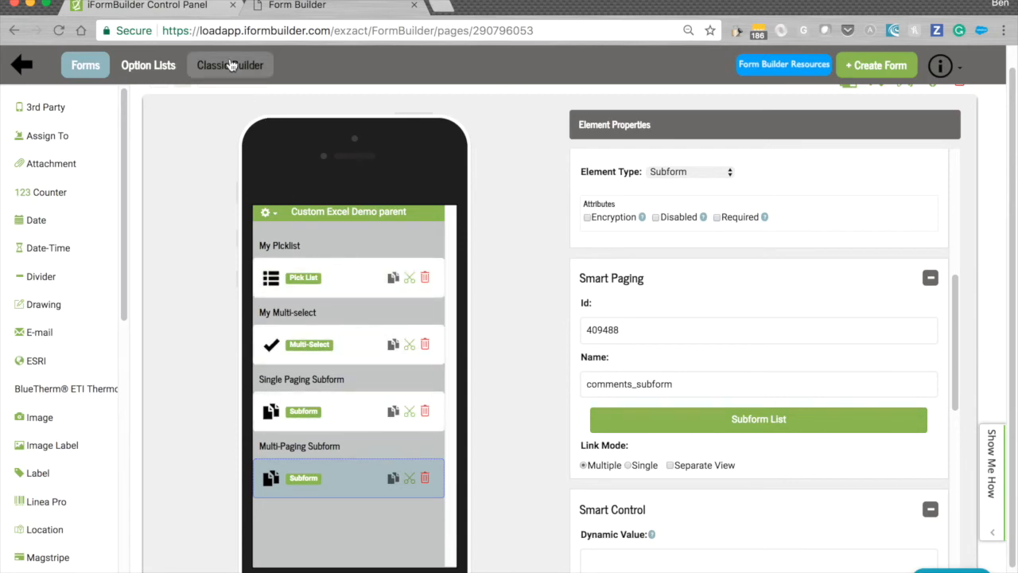
click(192, 7)
click(485, 302)
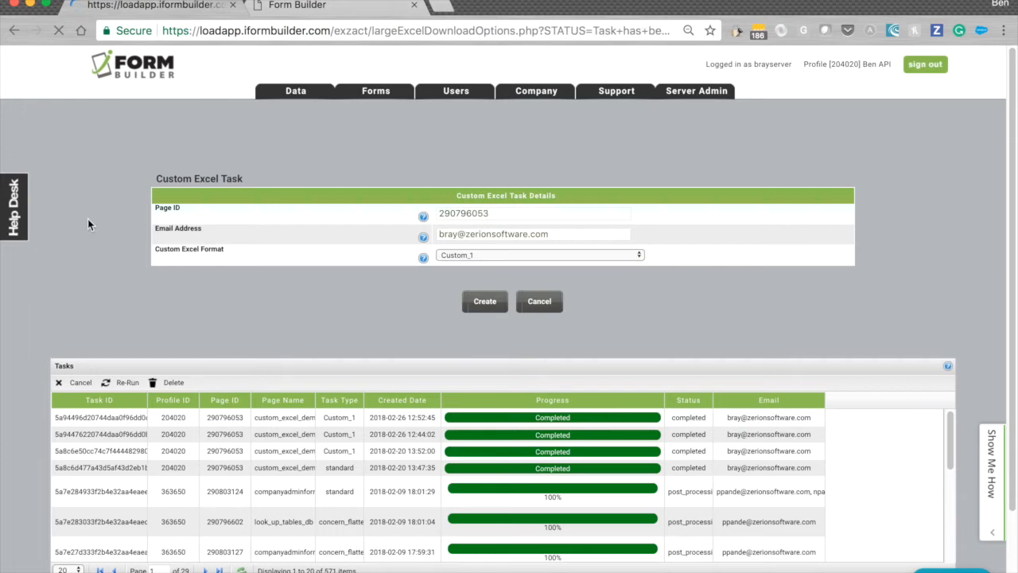
Step: Select the newest Custom_1 task and refresh the task list to check its progress
scroll(82, 193, down, 2)
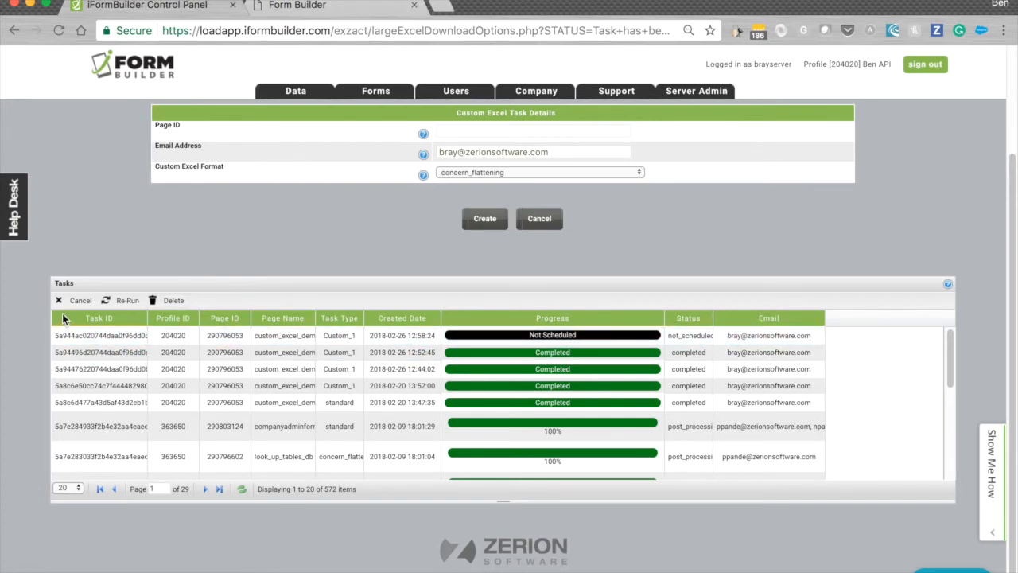
click(115, 335)
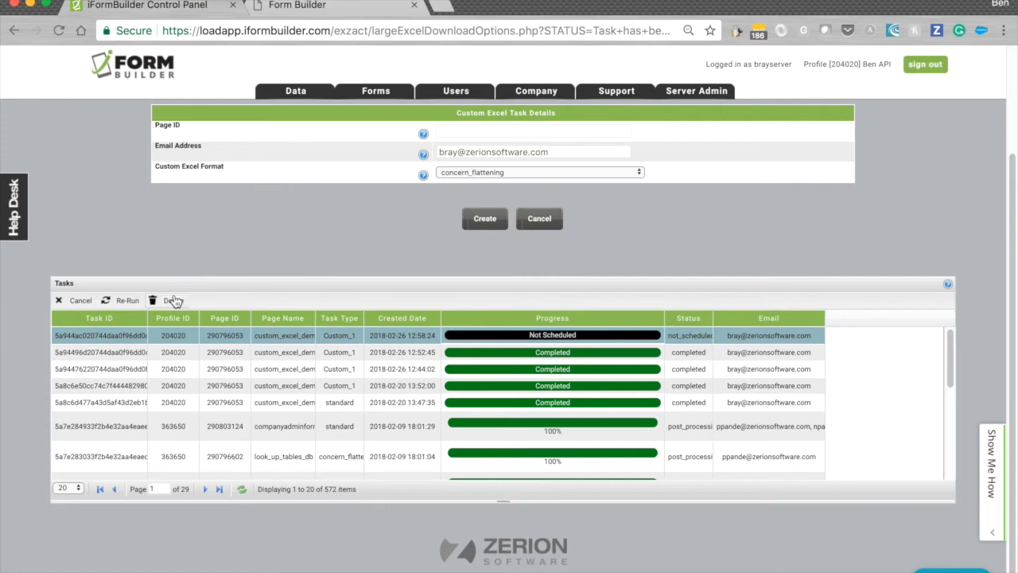
click(243, 489)
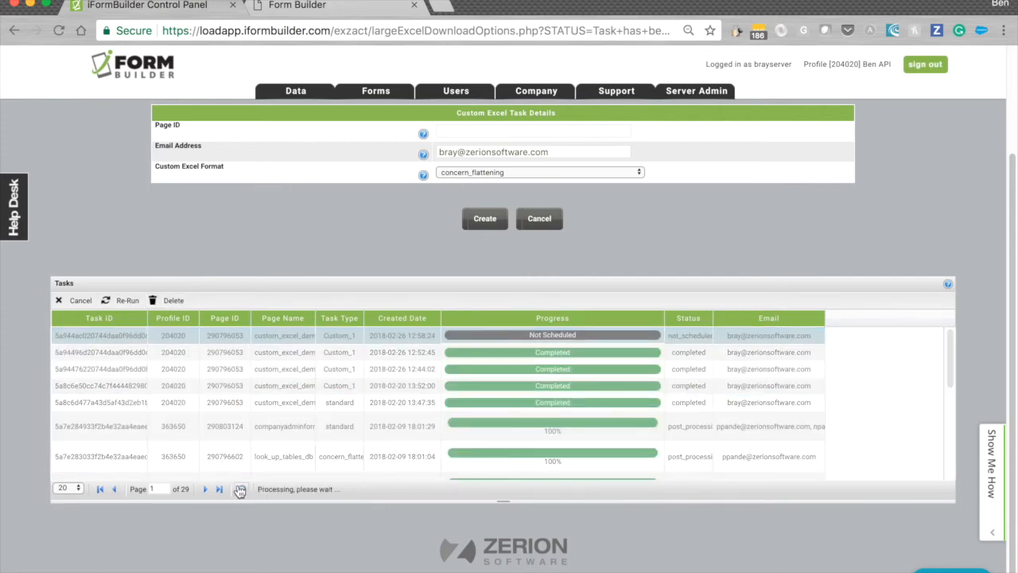
scroll(318, 382, up, 1)
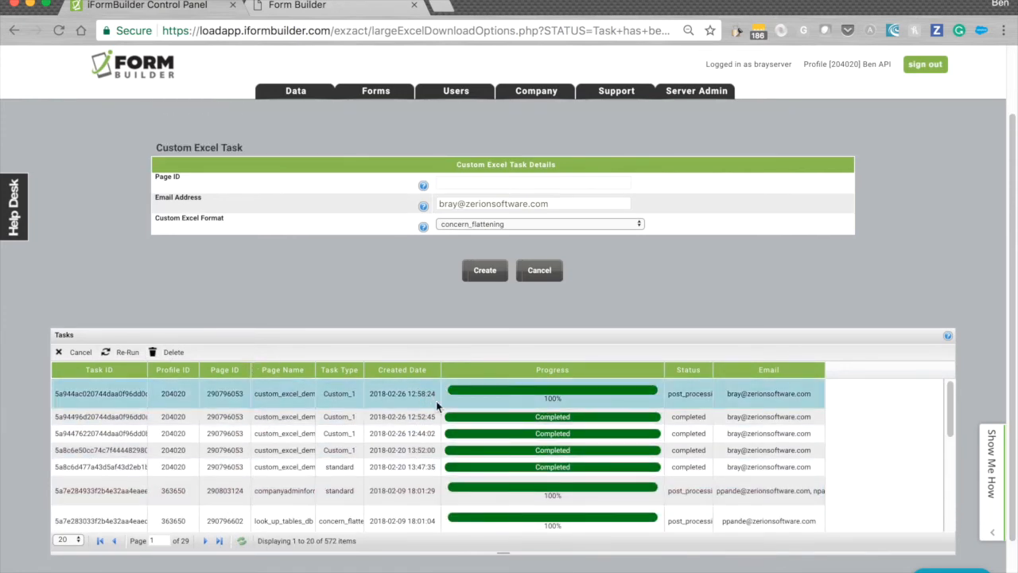
scroll(423, 397, up, 1)
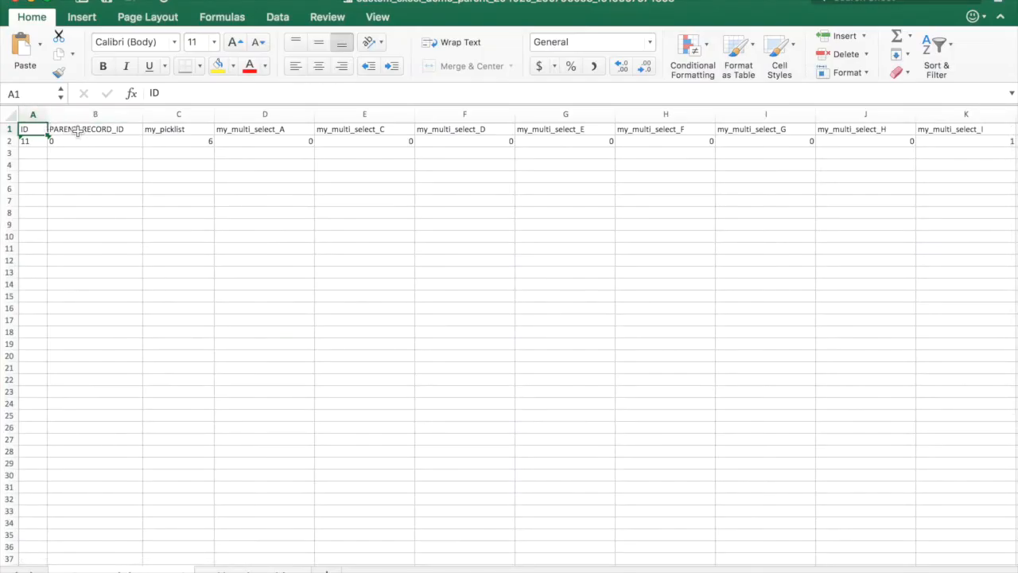
Step: Examine the ID, PARENT_RECORD_ID, my_picklist and my_multi_select_A columns of the exported workbook in Excel
drag(89, 130, 37, 128)
click(35, 128)
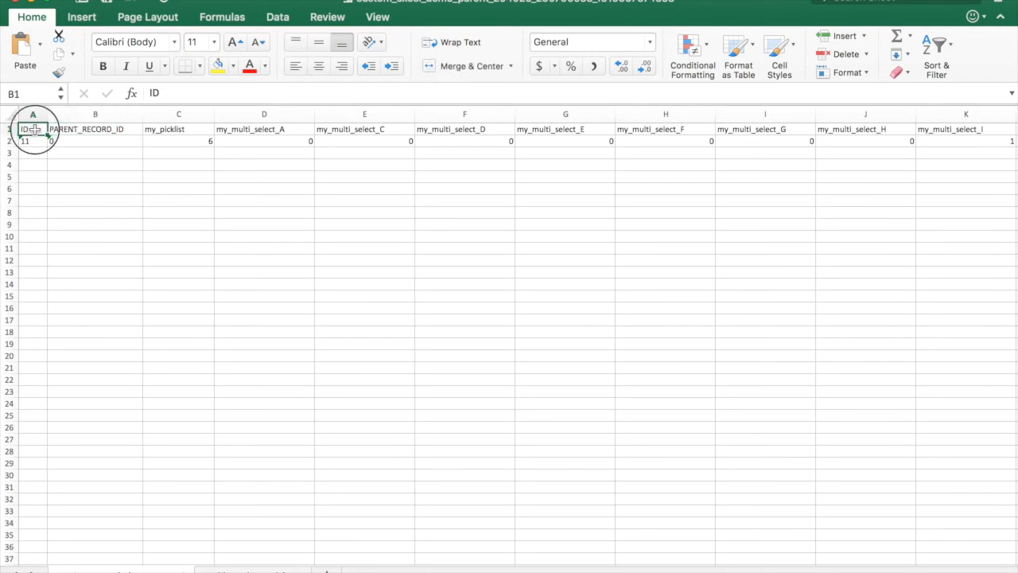
click(85, 131)
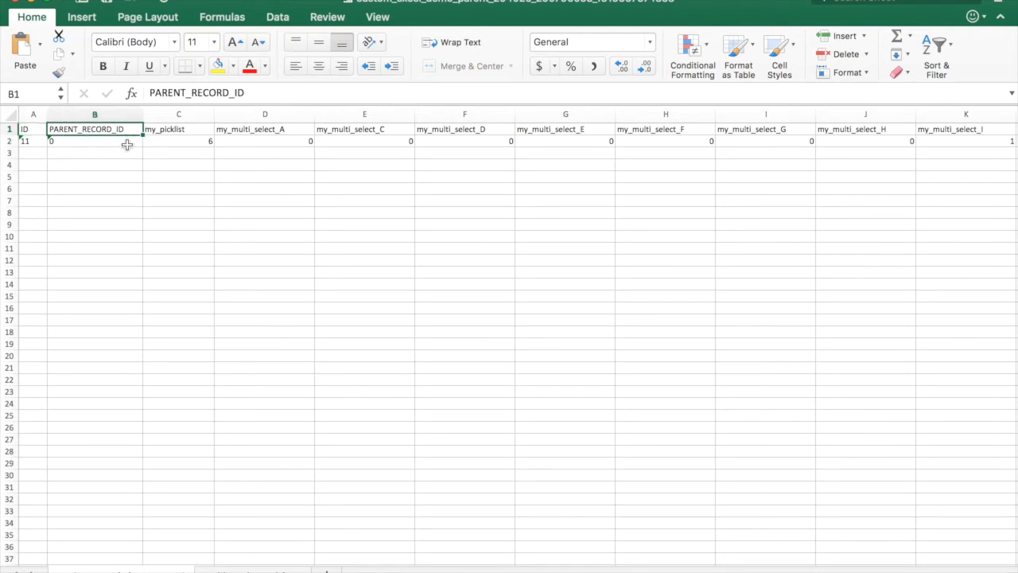
click(180, 130)
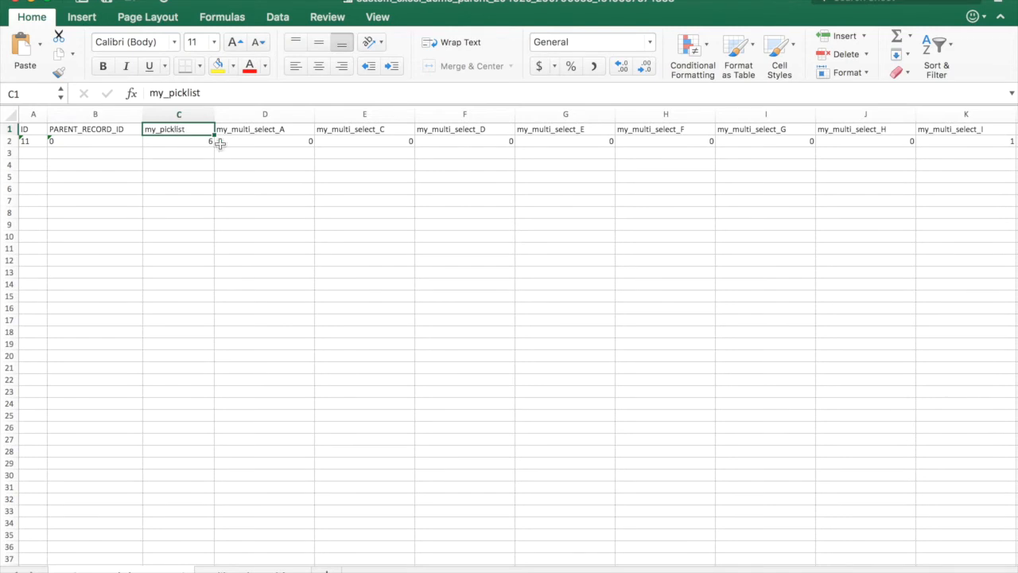
click(199, 143)
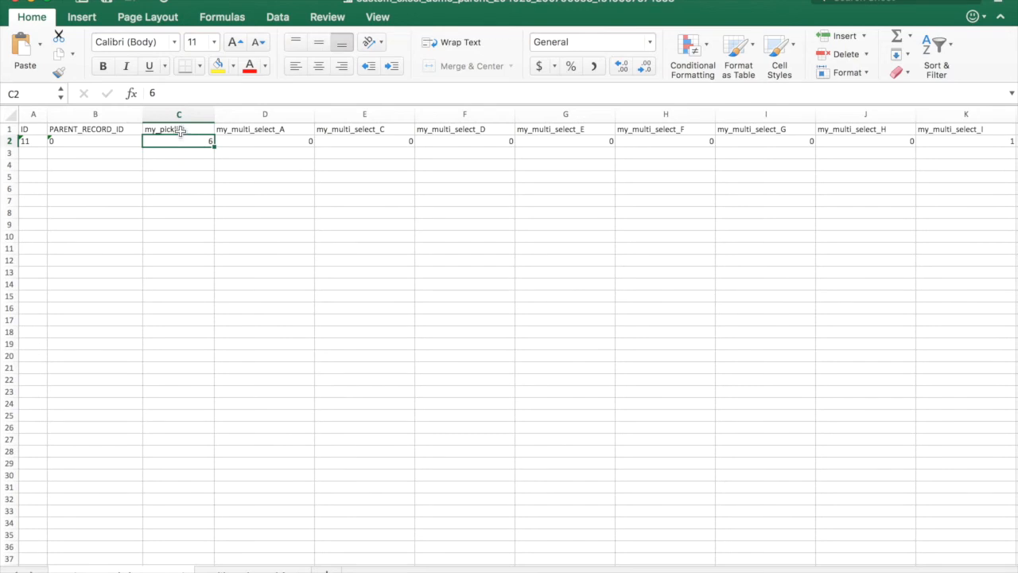
click(237, 131)
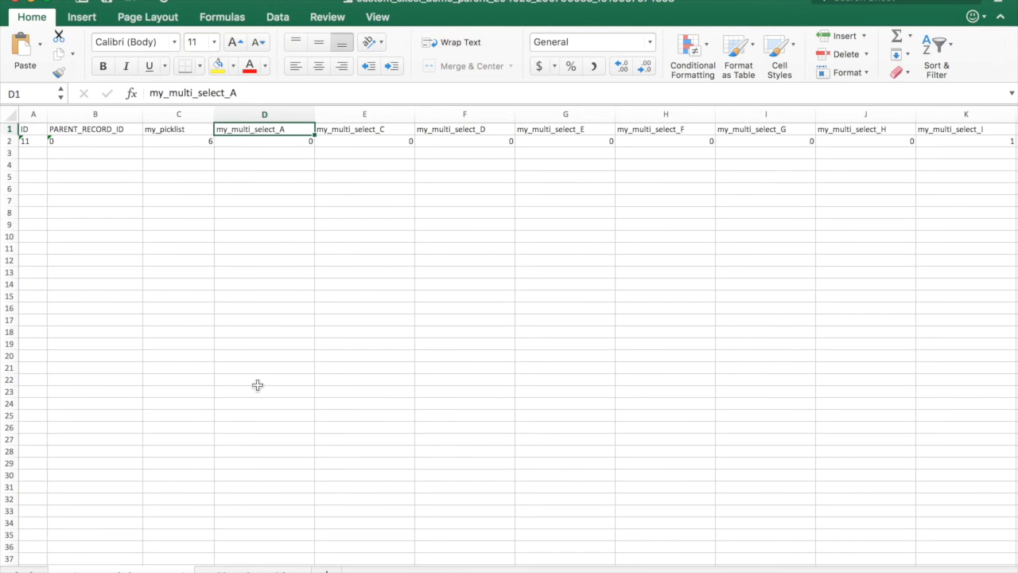
Step: Examine the my_multi_select values for I and L in the parent record, and the single_paging_subform columns beyond them
scroll(298, 460, down, 1)
scroll(207, 473, up, 1)
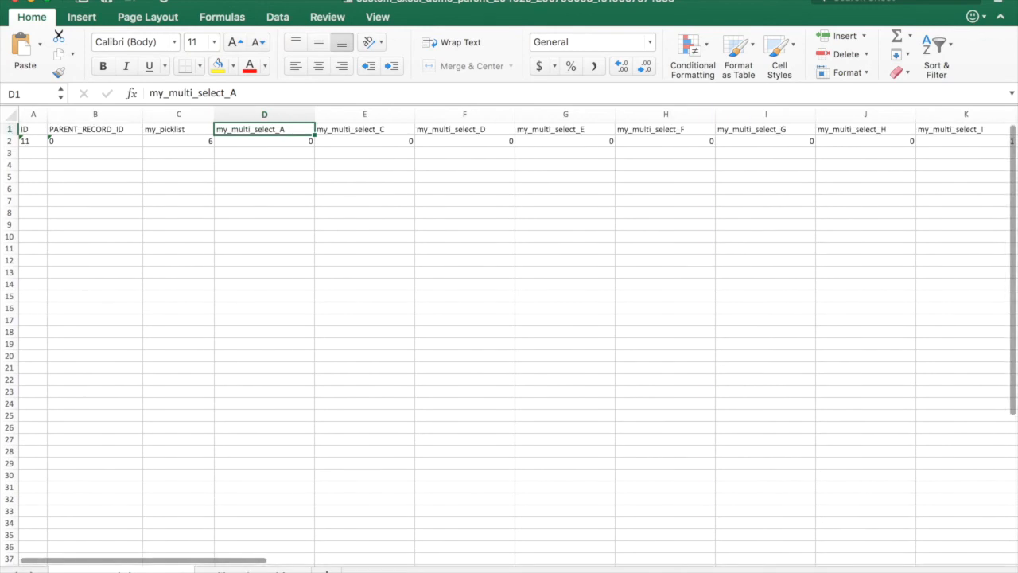
drag(206, 561, 400, 536)
click(289, 141)
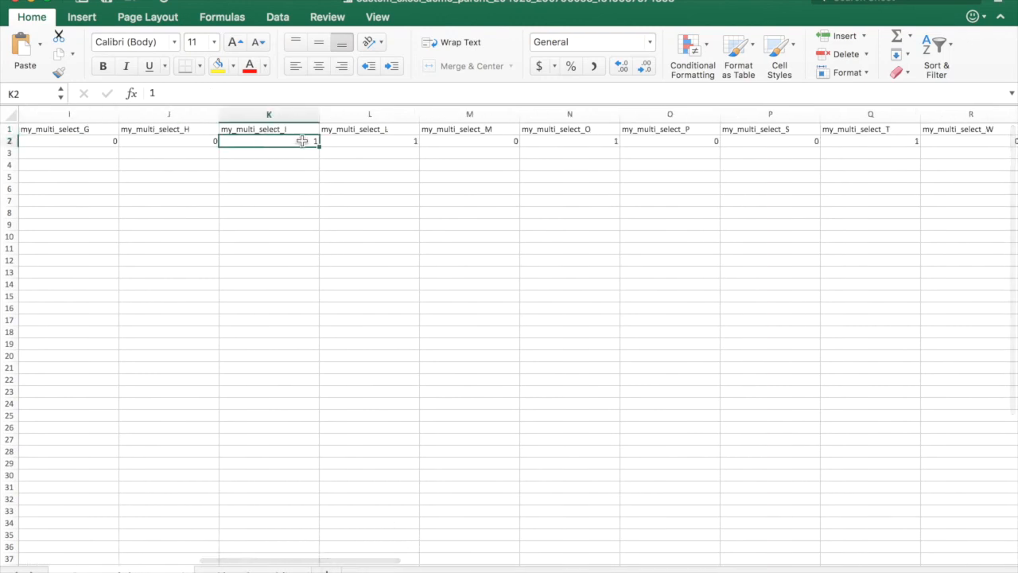
click(371, 142)
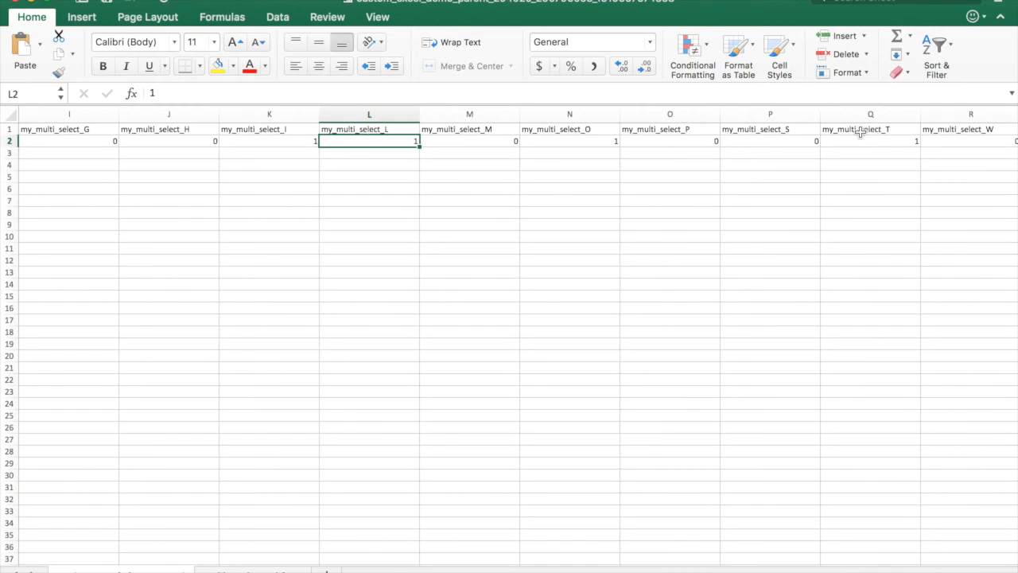
scroll(218, 473, down, 1)
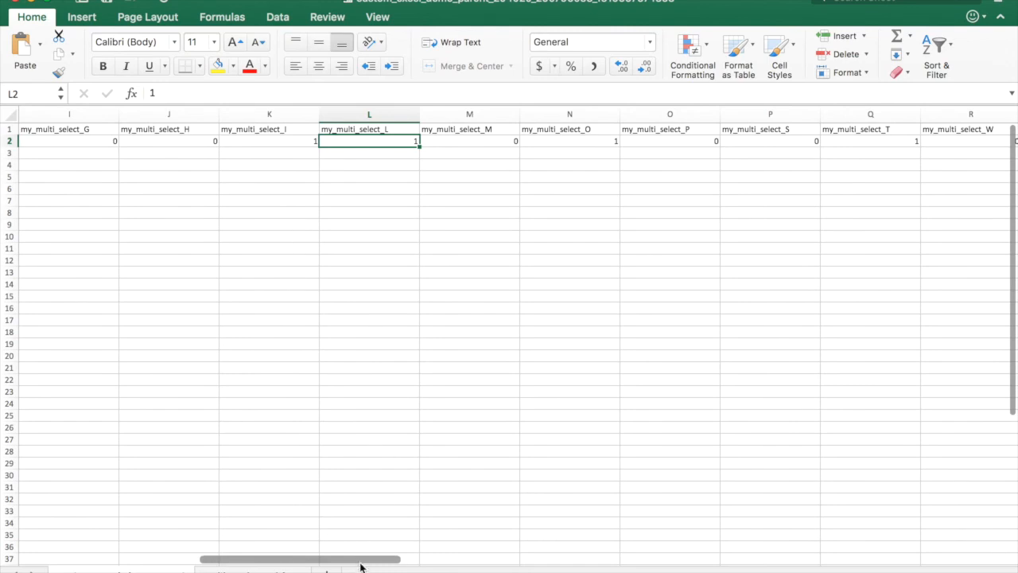
drag(360, 566, 552, 527)
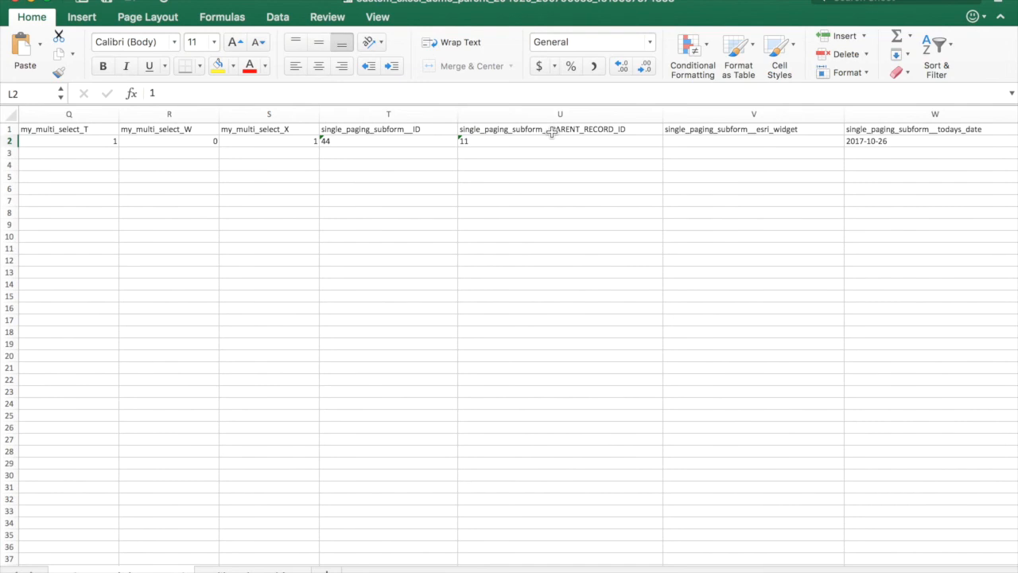
scroll(374, 469, down, 1)
Step: Compare the ID and PARENT_RECORD_ID columns on the subform's separate sheet with the parent sheet's record ID
click(268, 567)
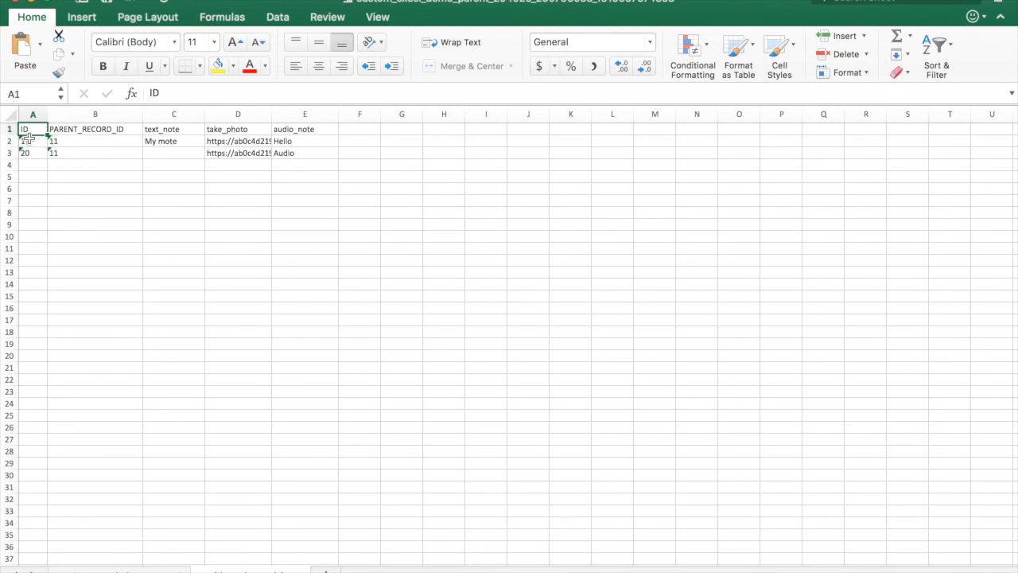
drag(36, 132, 64, 129)
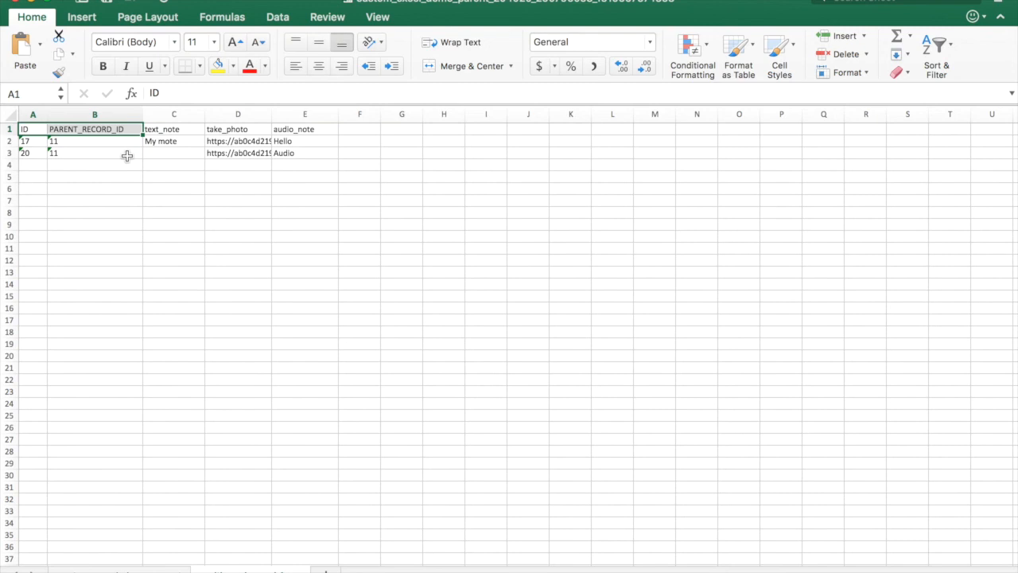
click(145, 569)
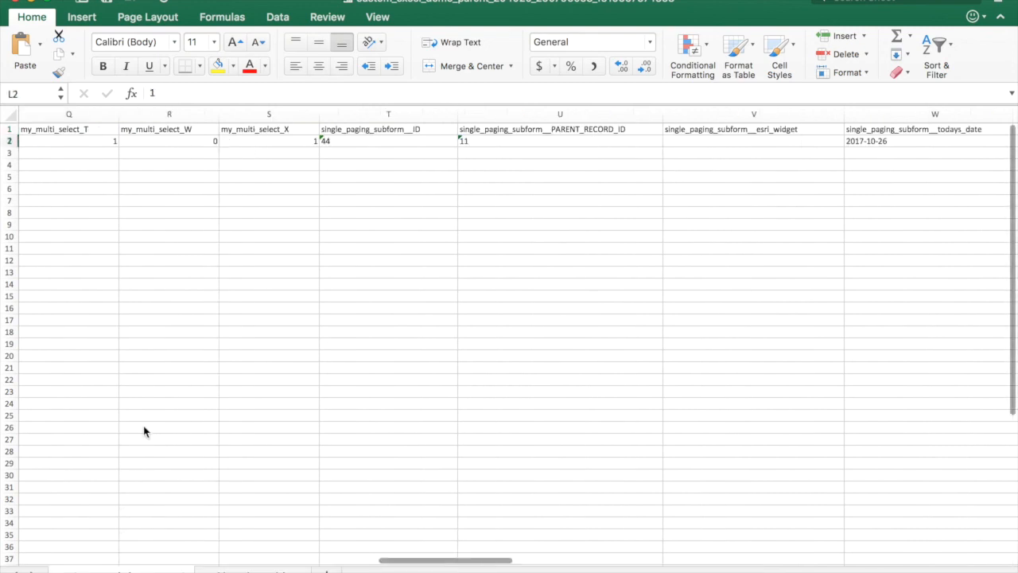
drag(432, 559, 22, 537)
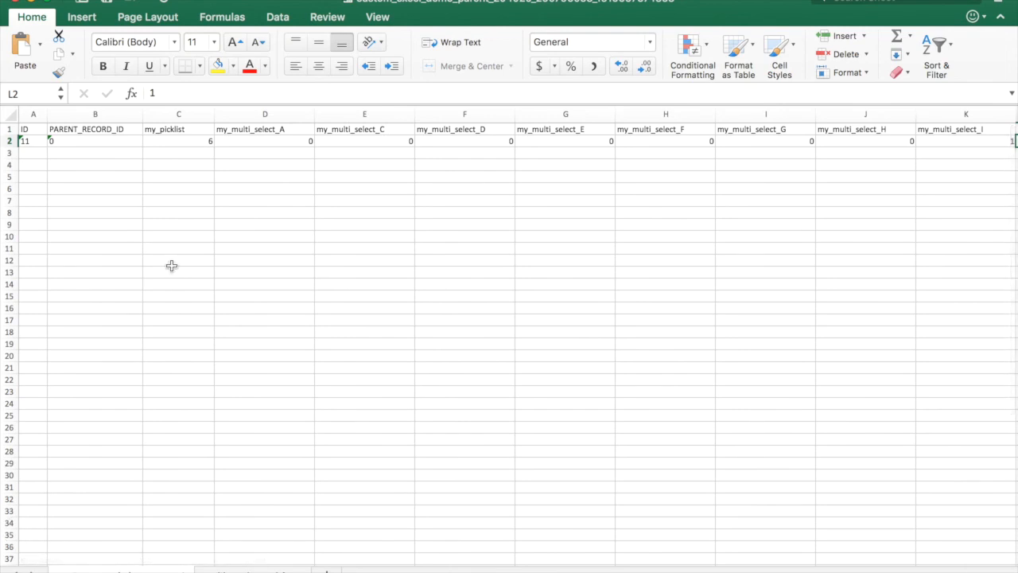